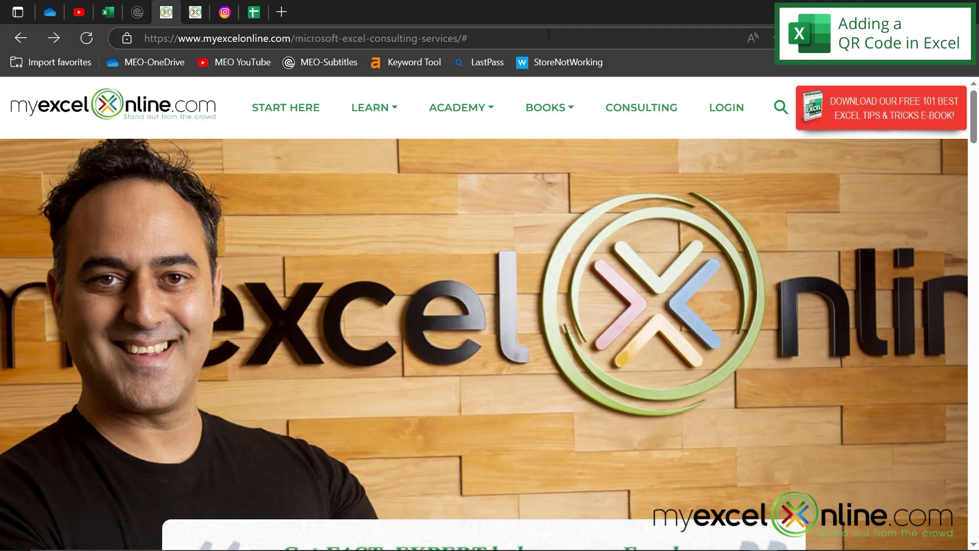
- Select and copy the myexcelonline.com consulting-services URL from Edge's address bar
drag(548, 35, 145, 38)
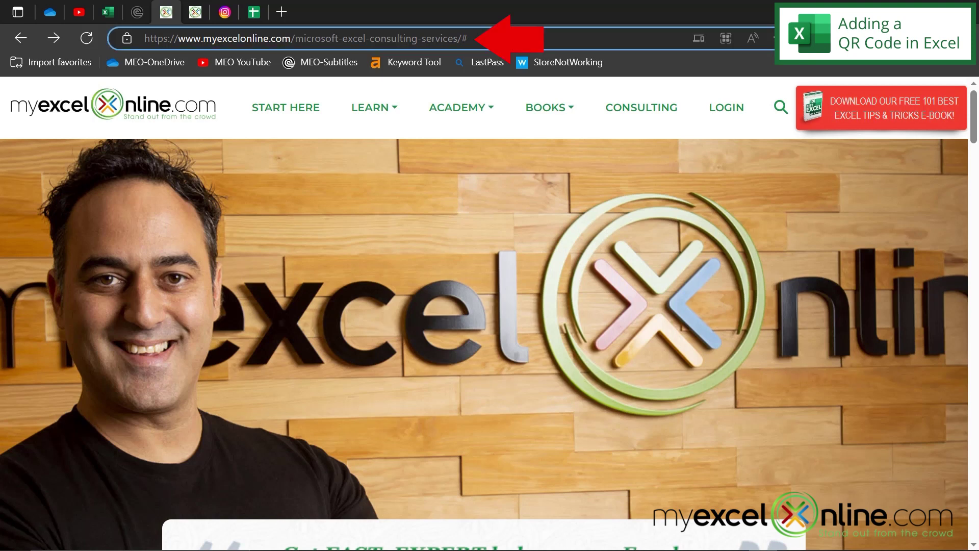
right_click(220, 40)
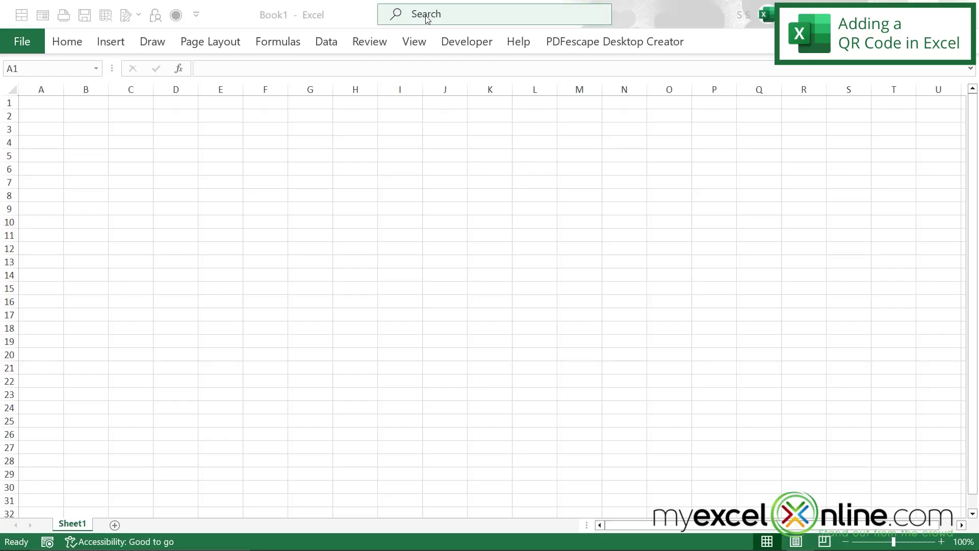
- Search Excel for 'addin' and open the full Office Add-ins list via See All
click(427, 15)
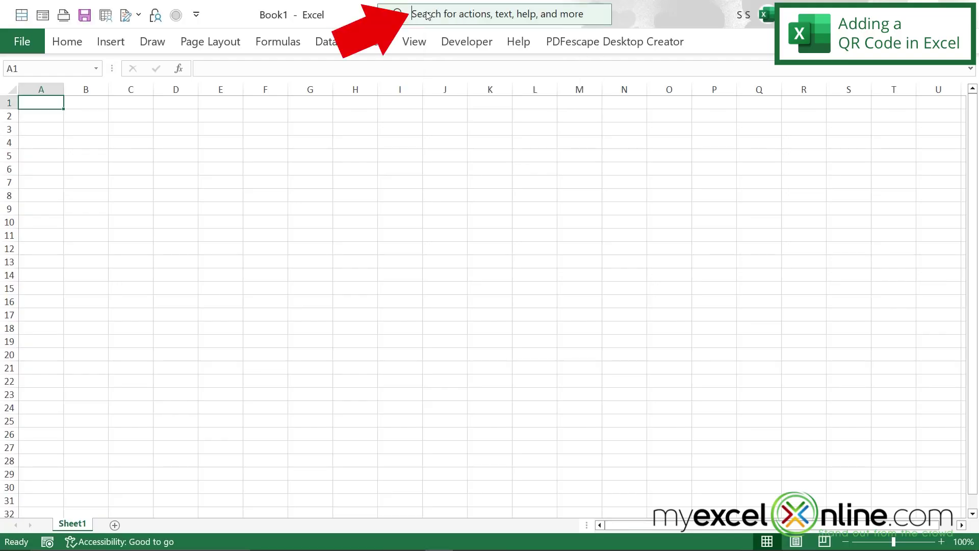
text(addin)
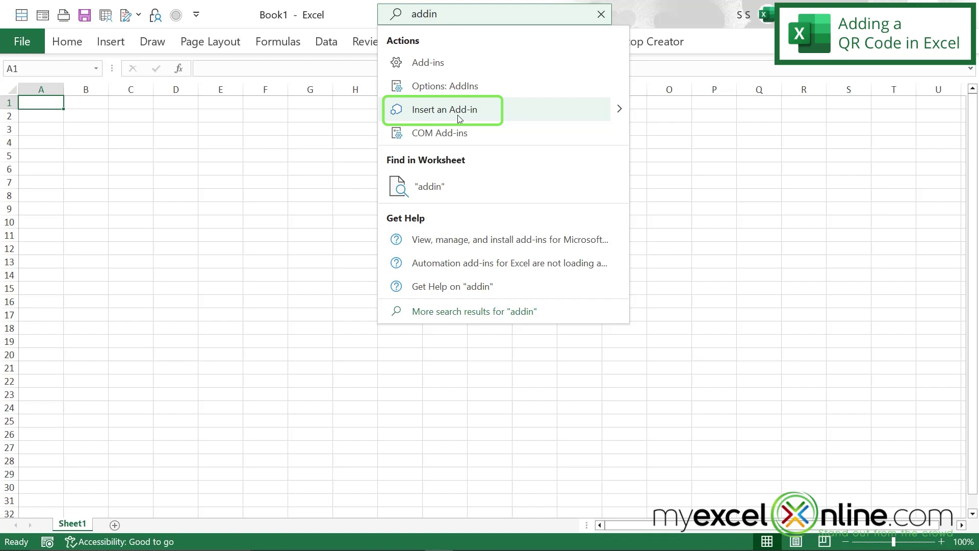
click(618, 110)
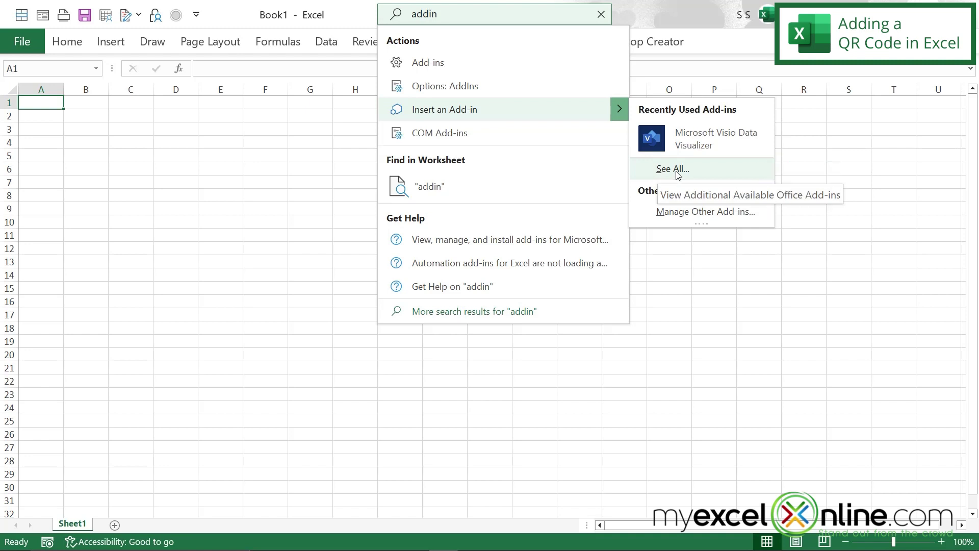
click(672, 168)
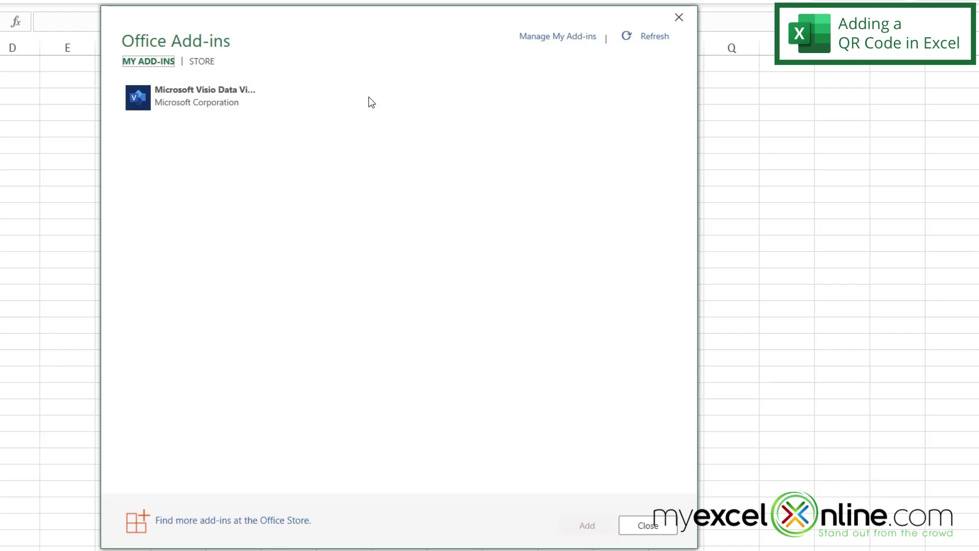
- Search the add-ins store for 'qr', add QR4Office and accept its license terms
click(201, 63)
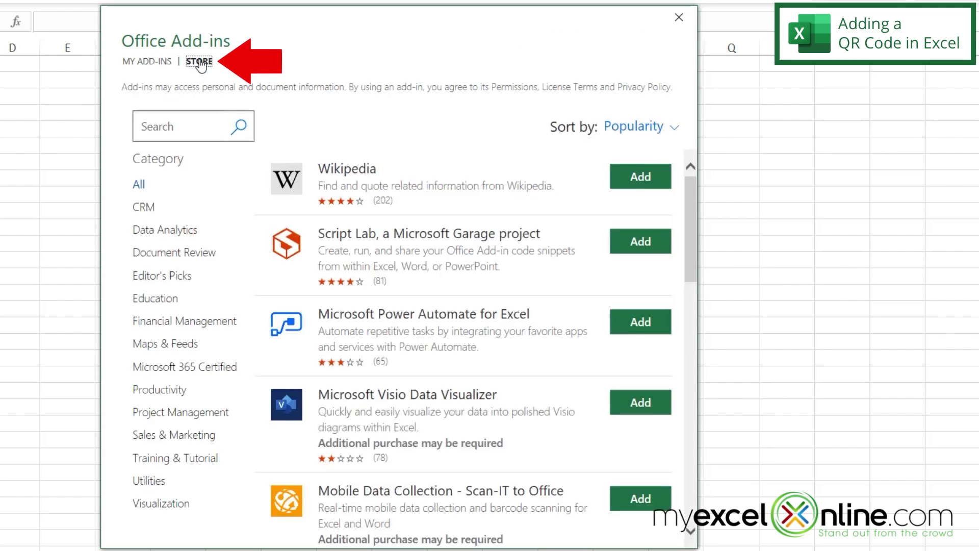
click(167, 126)
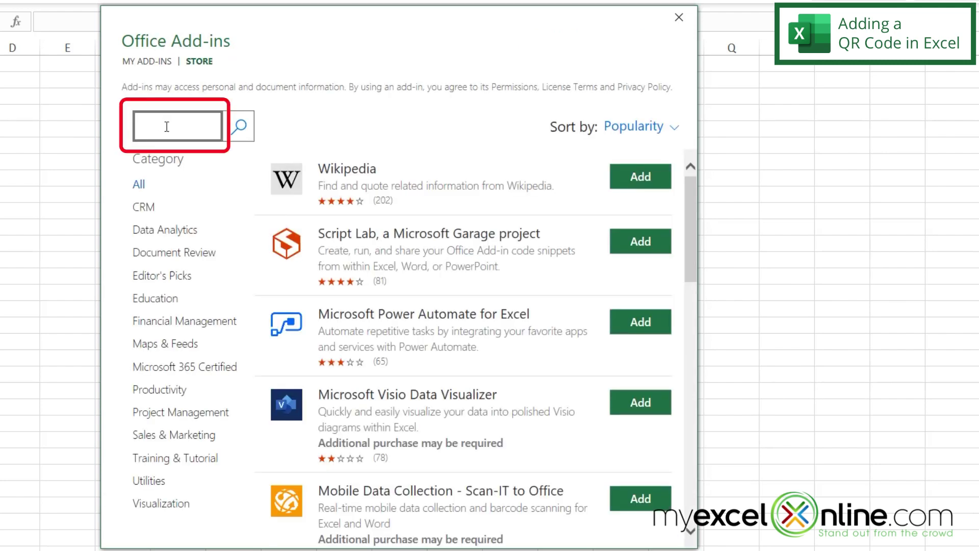
text(qr)
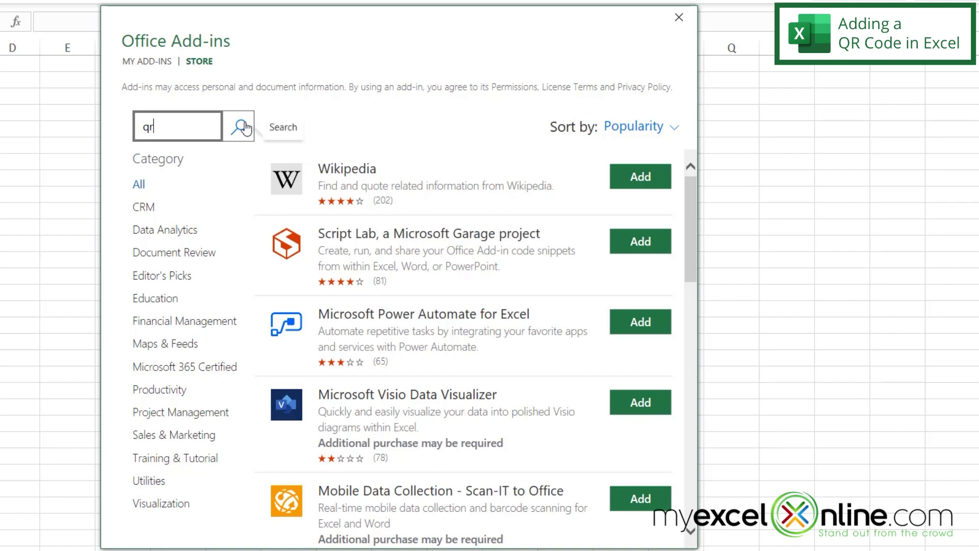
click(243, 127)
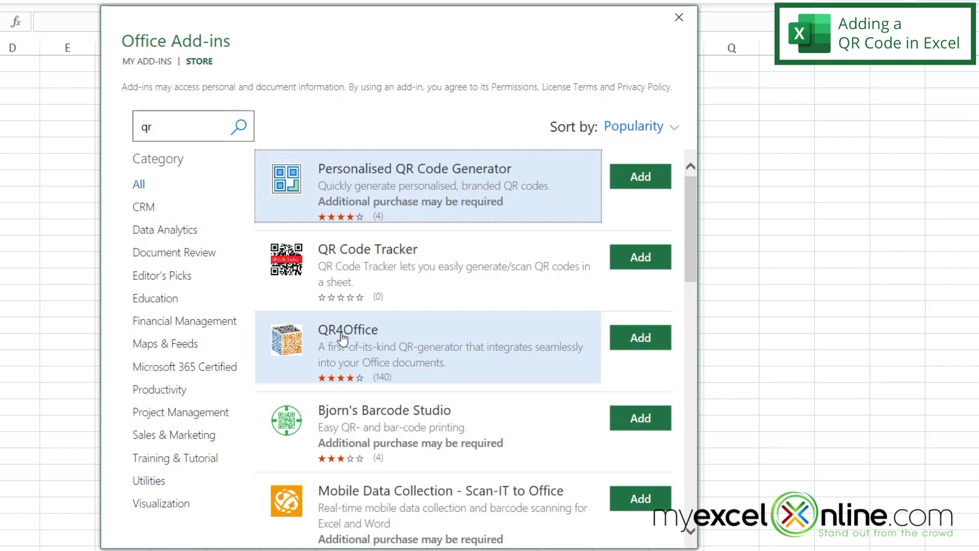
click(642, 339)
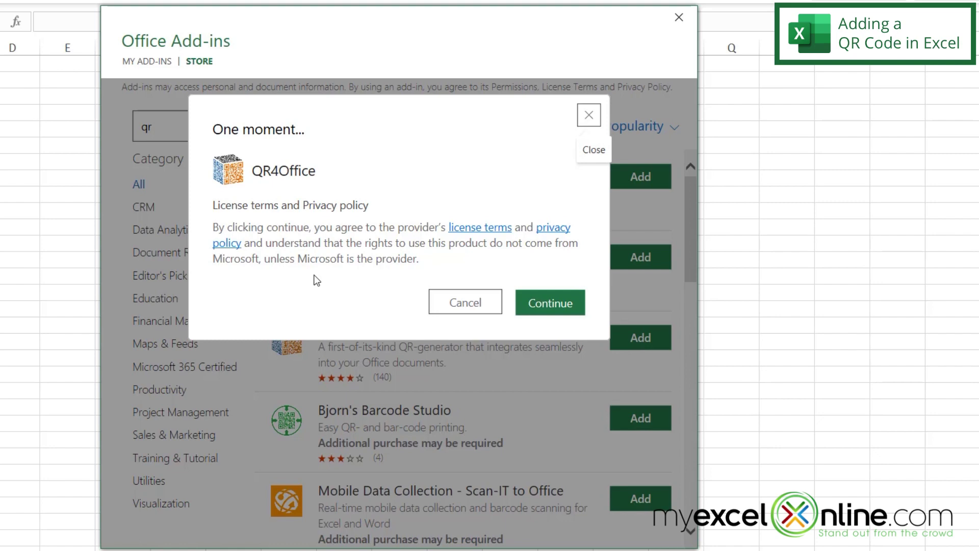
click(551, 304)
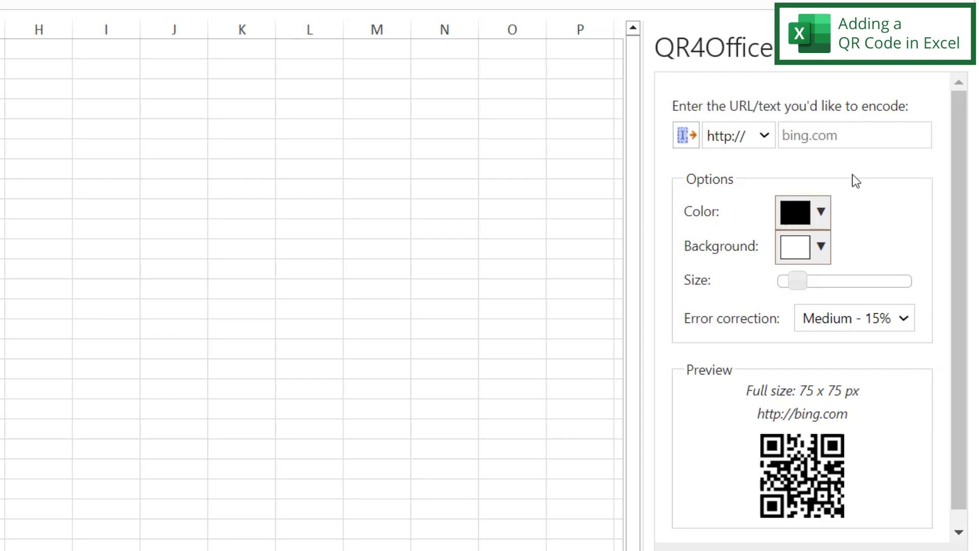
click(812, 135)
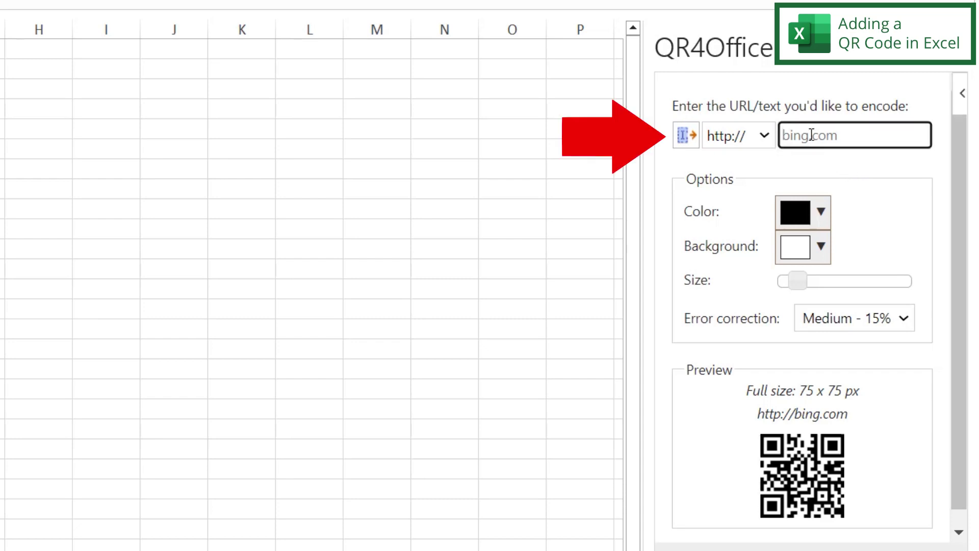
right_click(811, 135)
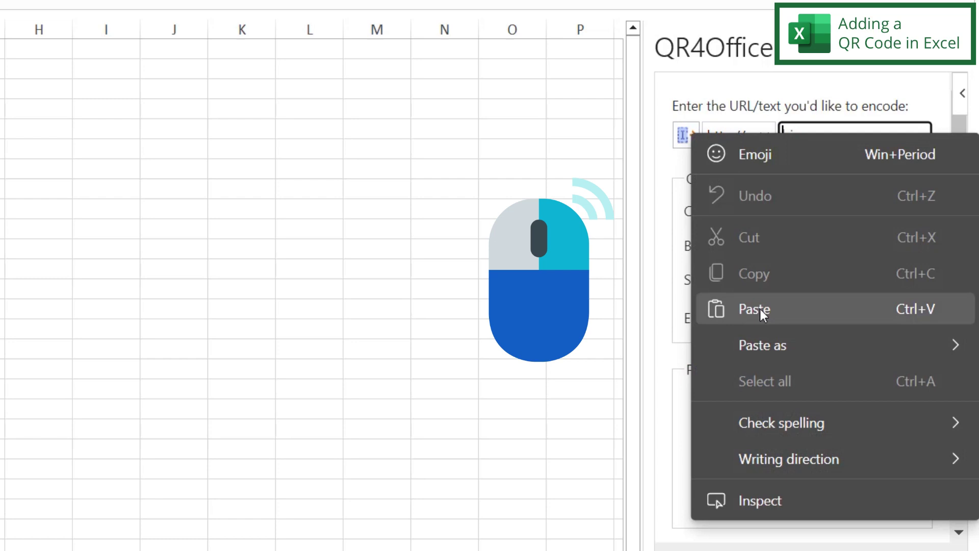
click(760, 308)
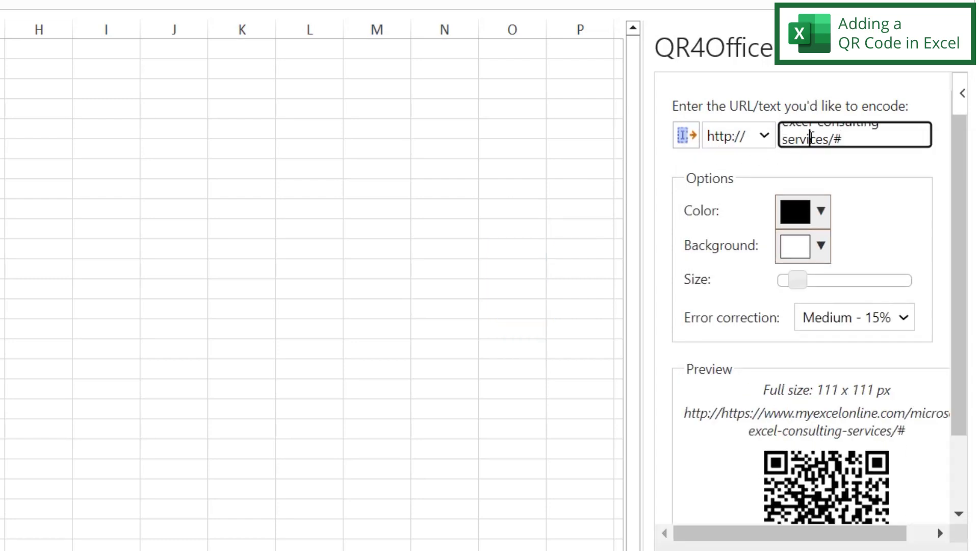
drag(810, 139, 840, 139)
key(Up)
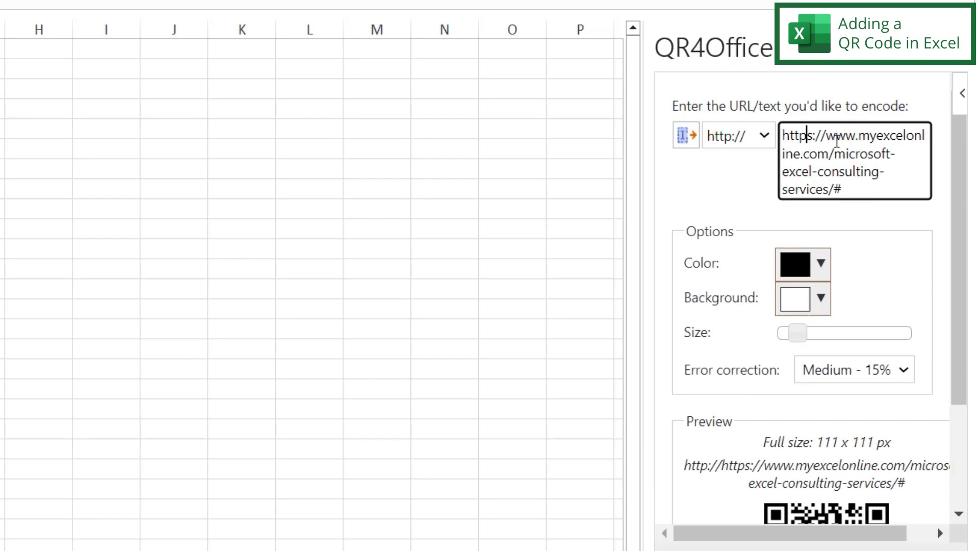
key(Right)
key(Right)
key(Right)
key(Right)
key(BackSpace)
key(BackSpace)
key(BackSpace)
key(BackSpace)
key(BackSpace)
key(BackSpace)
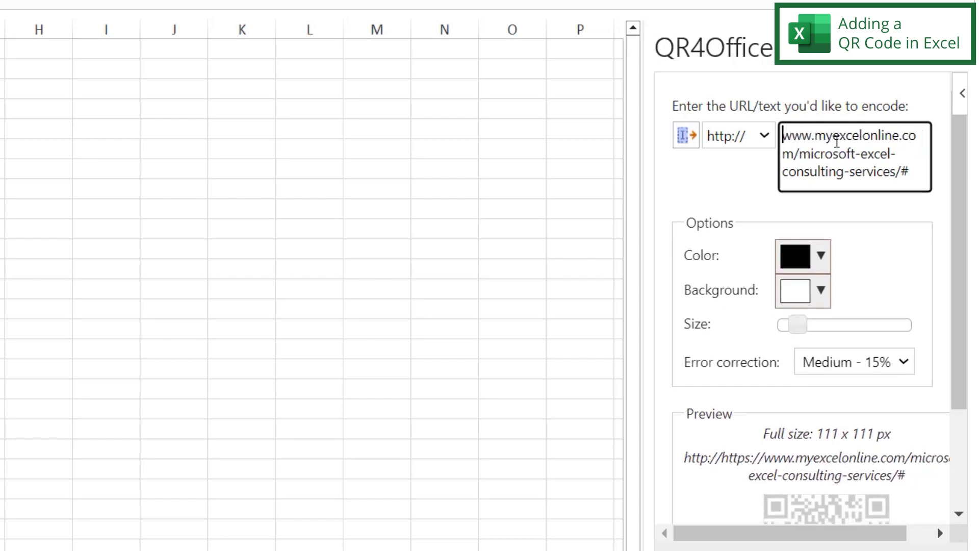
key(Tab)
scroll(820, 494, down, 3)
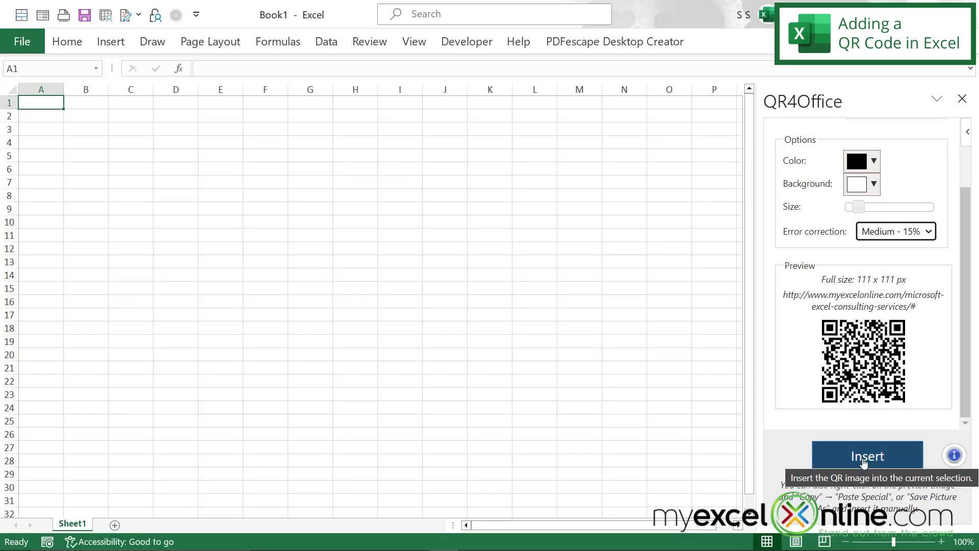
- Insert the QR code and drag it from A1 to around columns H–I, rows 8–12
click(863, 462)
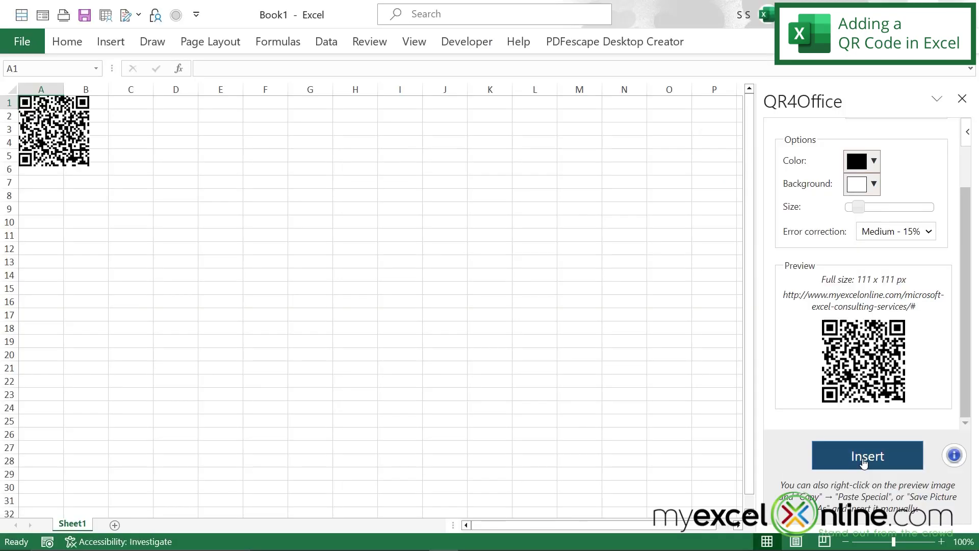
drag(47, 134, 524, 275)
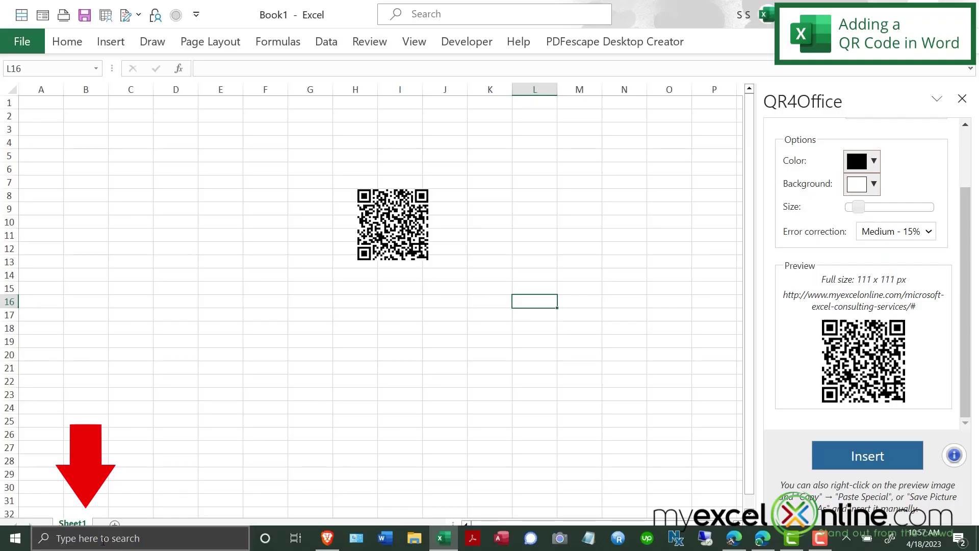
- Launch Word from the Windows search and start a new blank document
click(103, 539)
text(word)
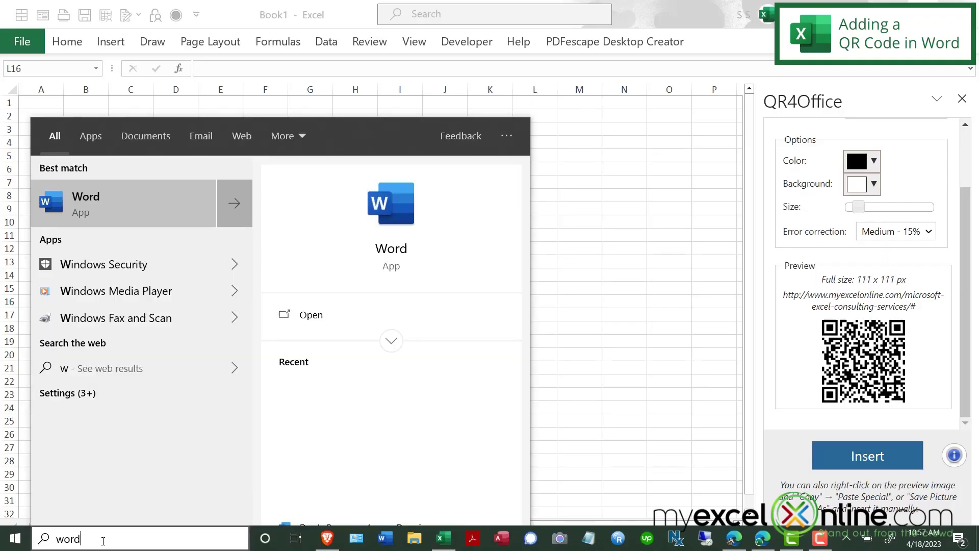
click(65, 208)
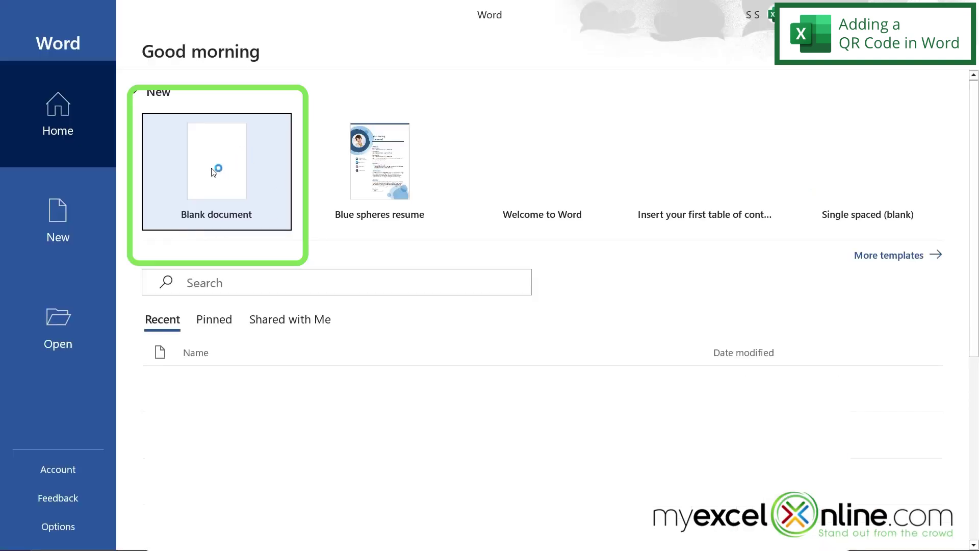
click(213, 172)
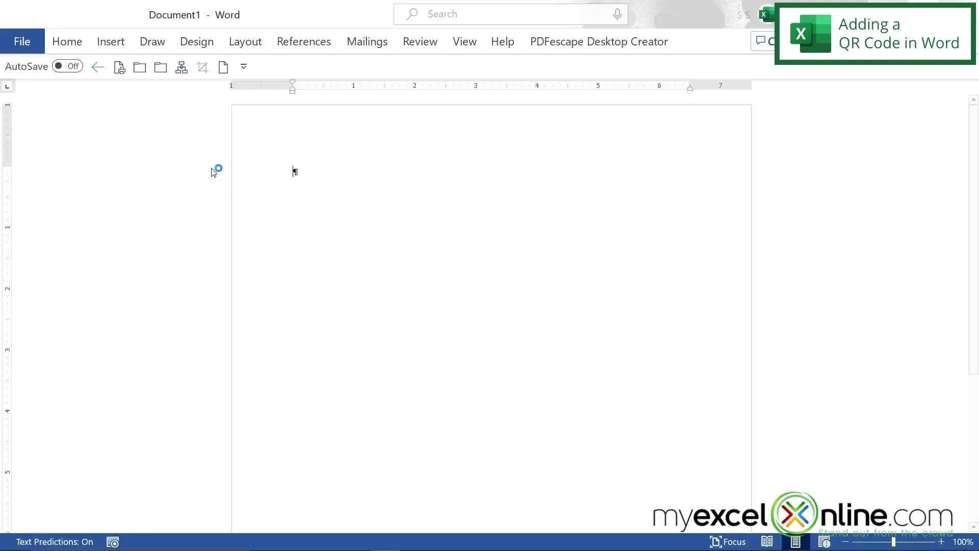
- Search Word for 'addin' and open the Office Add-ins list showing QR4Office
click(422, 7)
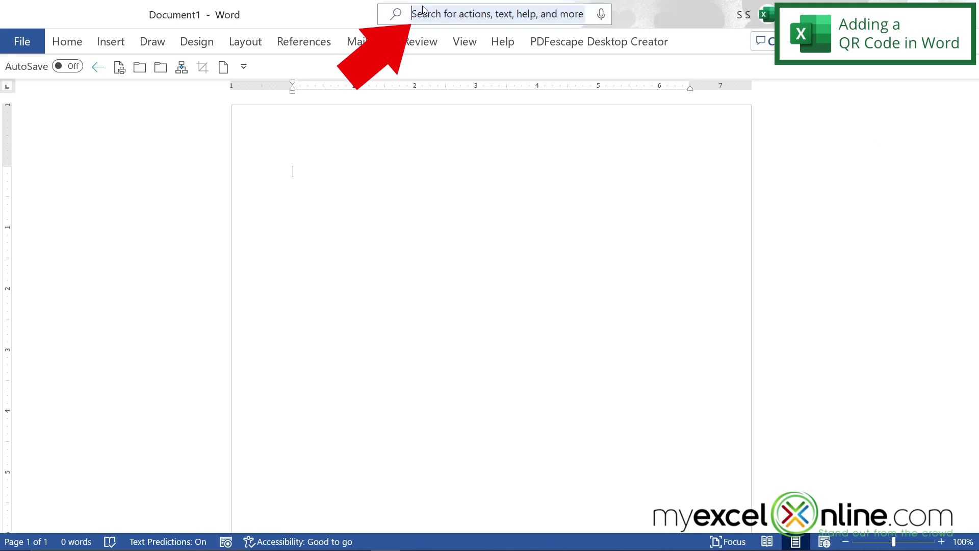
text(addin)
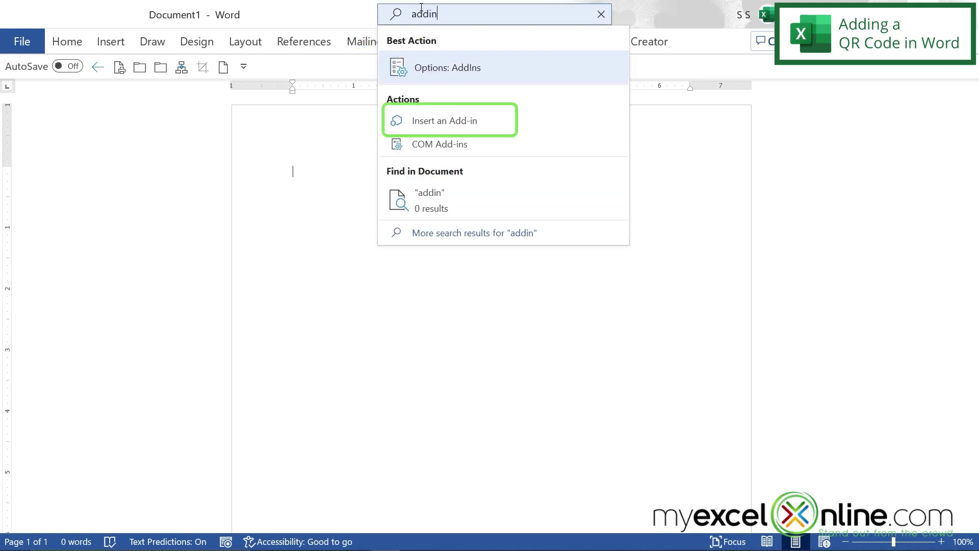
click(421, 120)
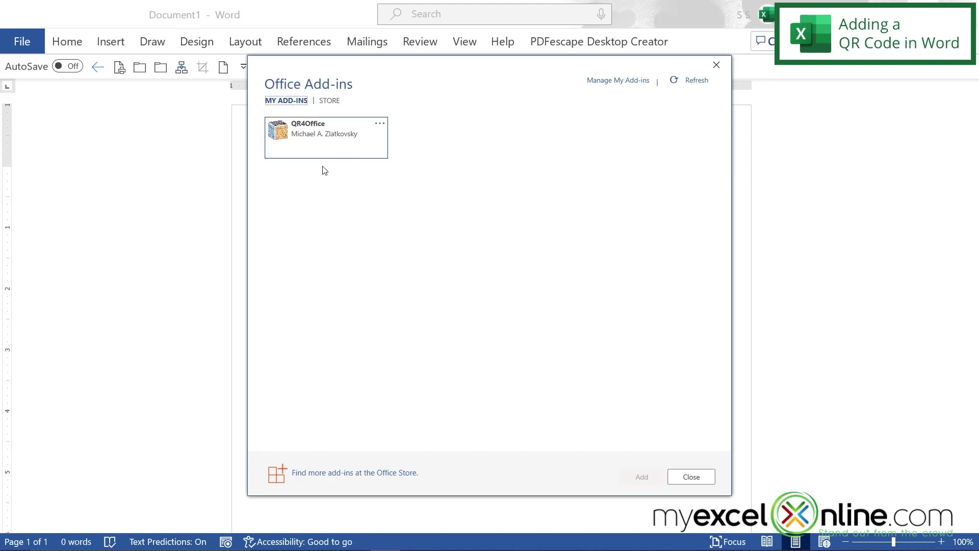
mouse_move(306, 136)
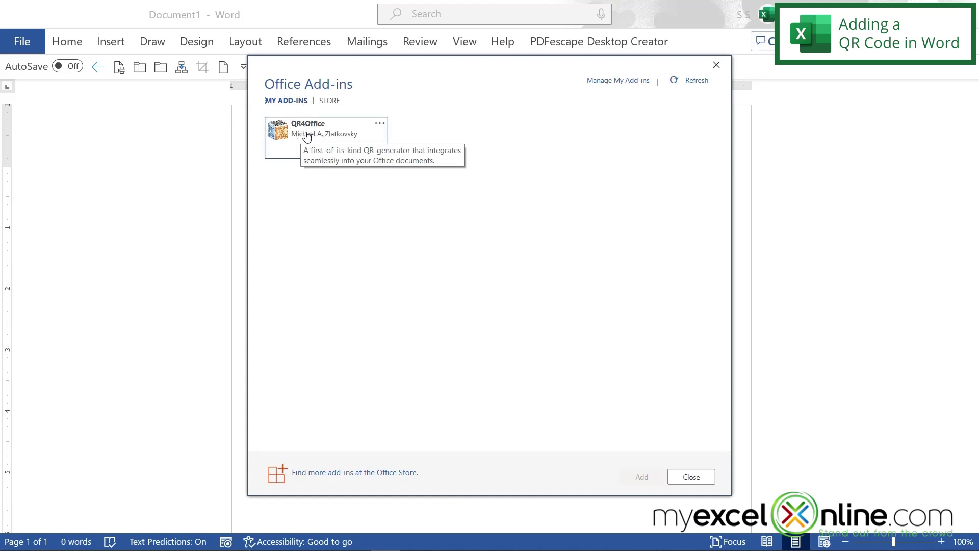
click(306, 137)
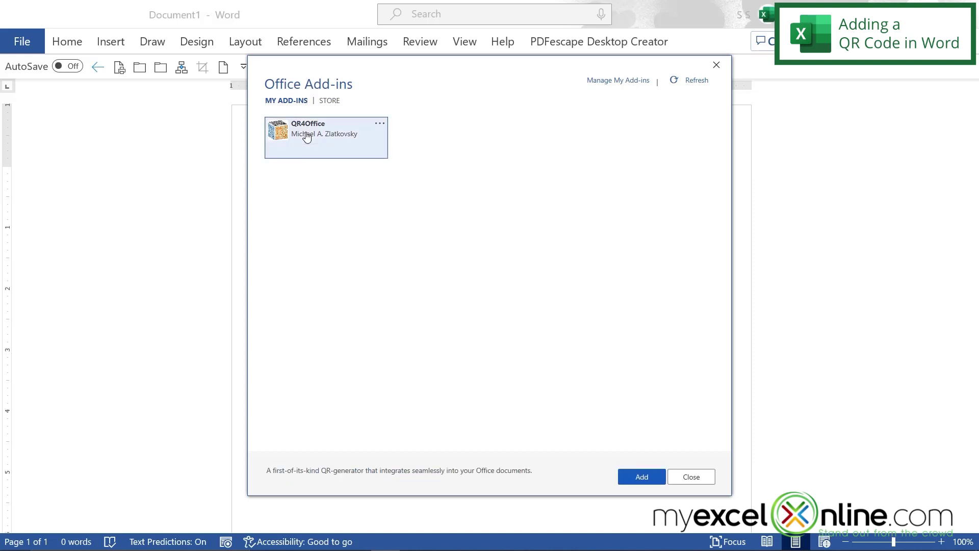
click(633, 478)
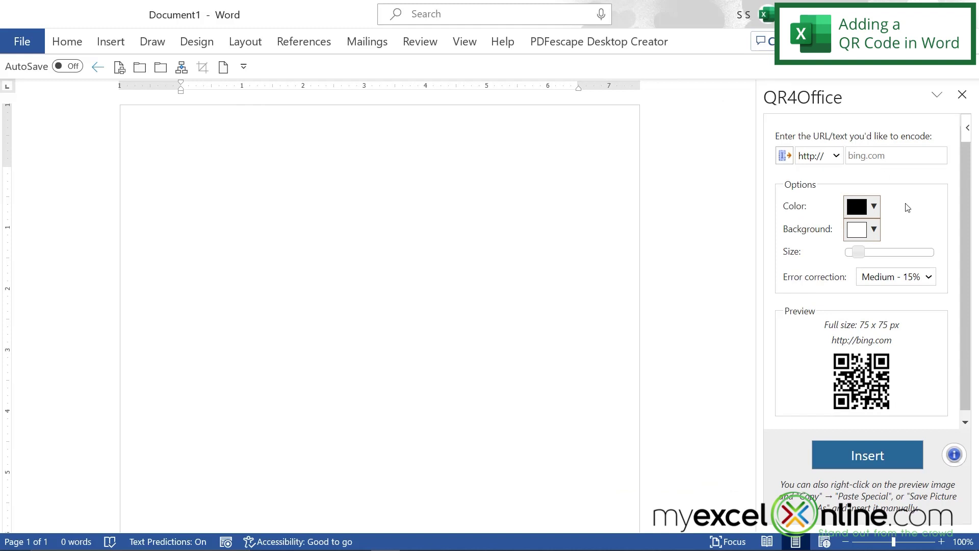
click(859, 154)
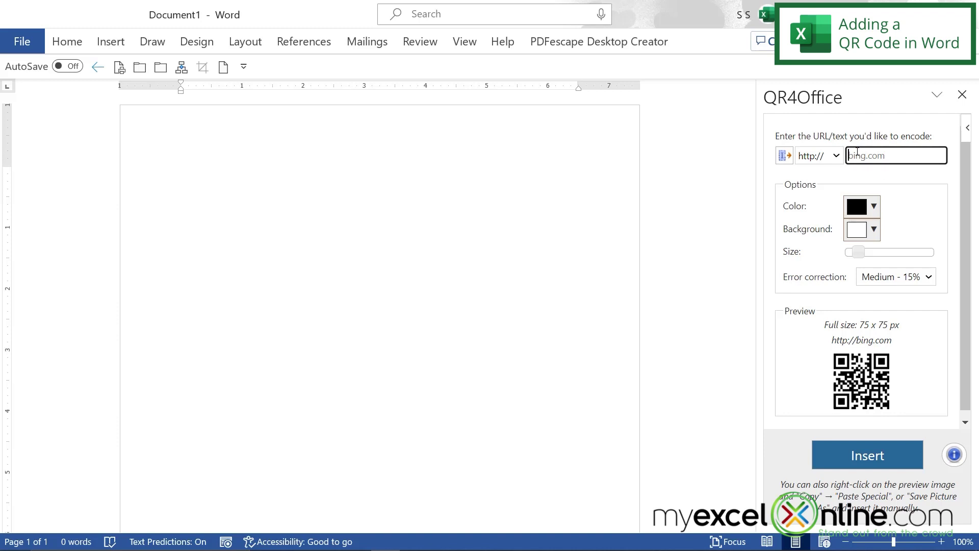
text(https://www.myexcelonline.com/microsoft-excel-consulting-services/#)
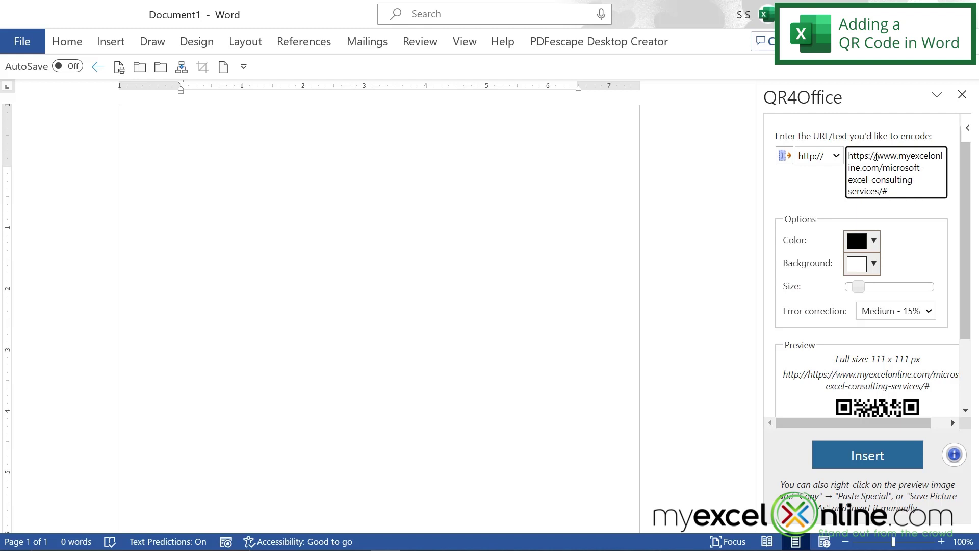
drag(878, 157, 811, 138)
key(BackSpace)
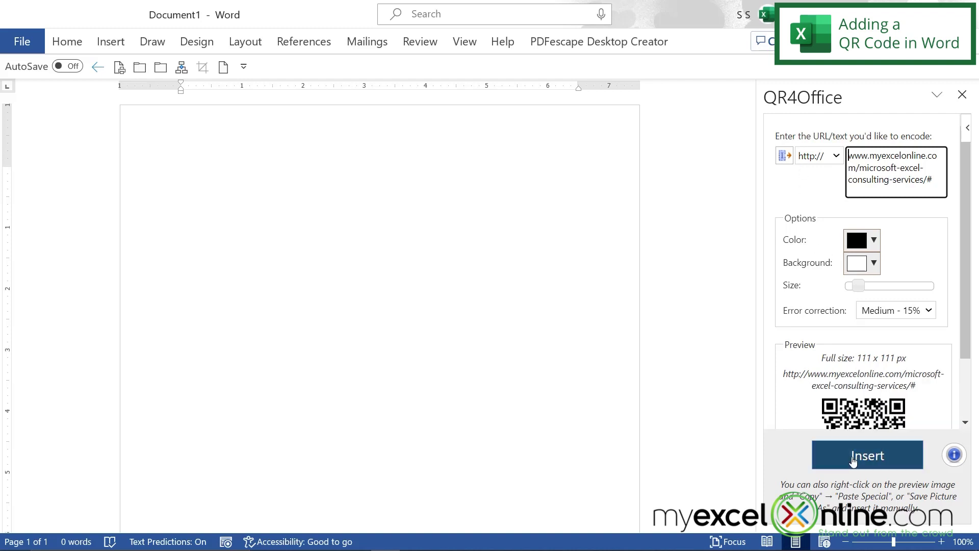
- Insert the QR code into the Word page and enlarge it slightly by its corner handle
click(852, 461)
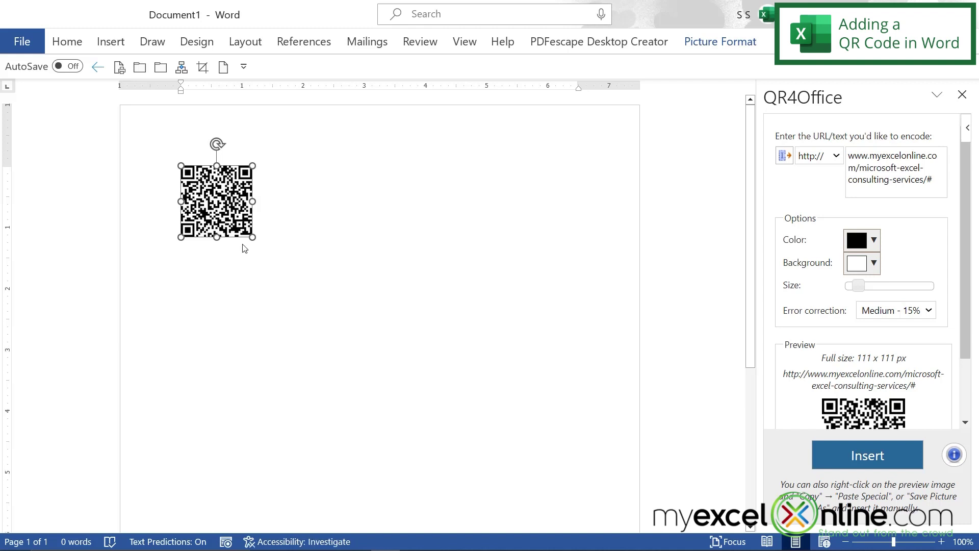
mouse_move(253, 238)
mouse_down()
mouse_move(363, 350)
mouse_move(260, 246)
mouse_move(315, 299)
mouse_up()
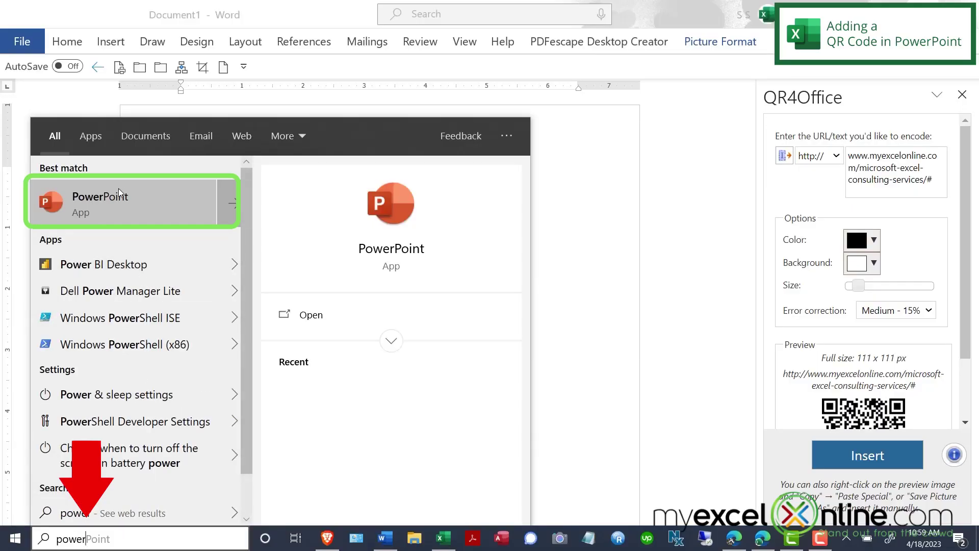
- Start a blank PowerPoint presentation and add QR4Office from My Add-ins via Insert > Get Add-ins
click(119, 189)
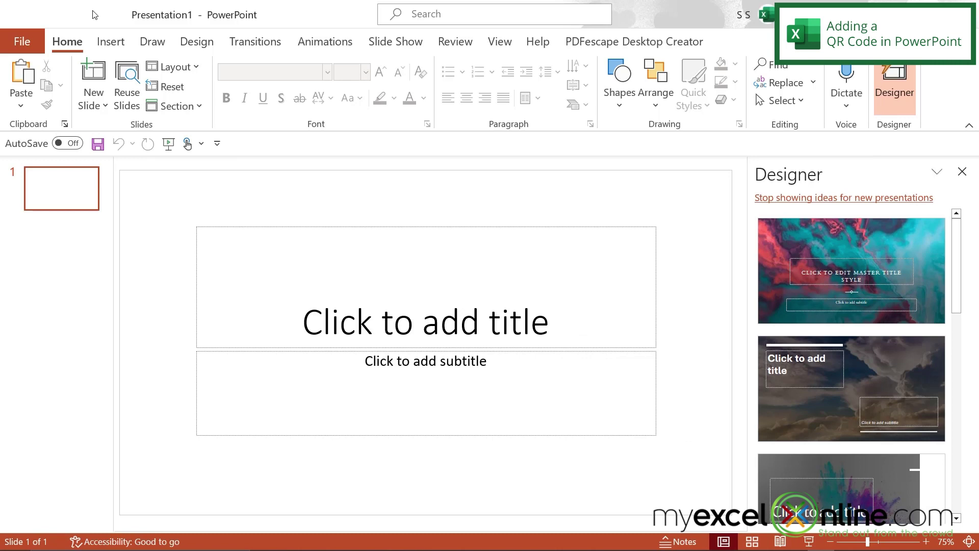
click(111, 42)
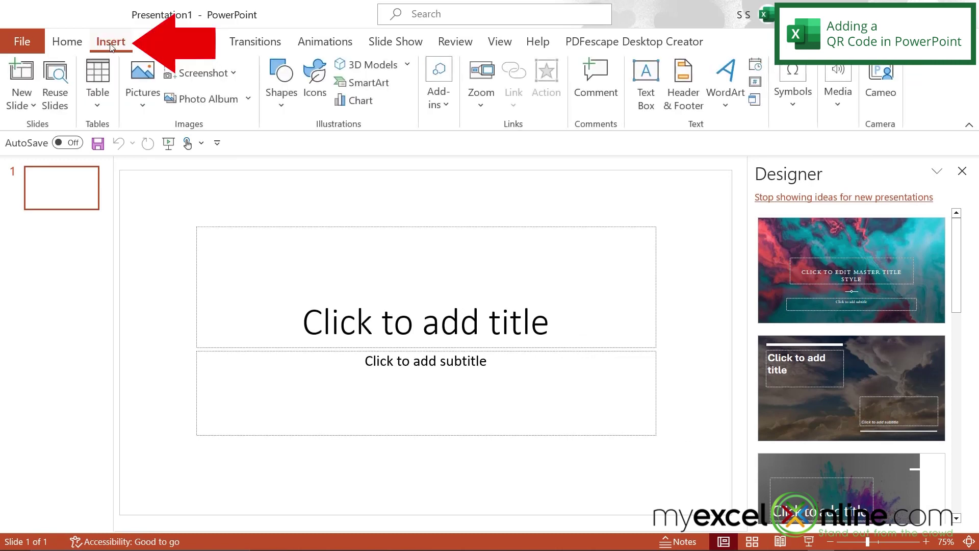
click(449, 107)
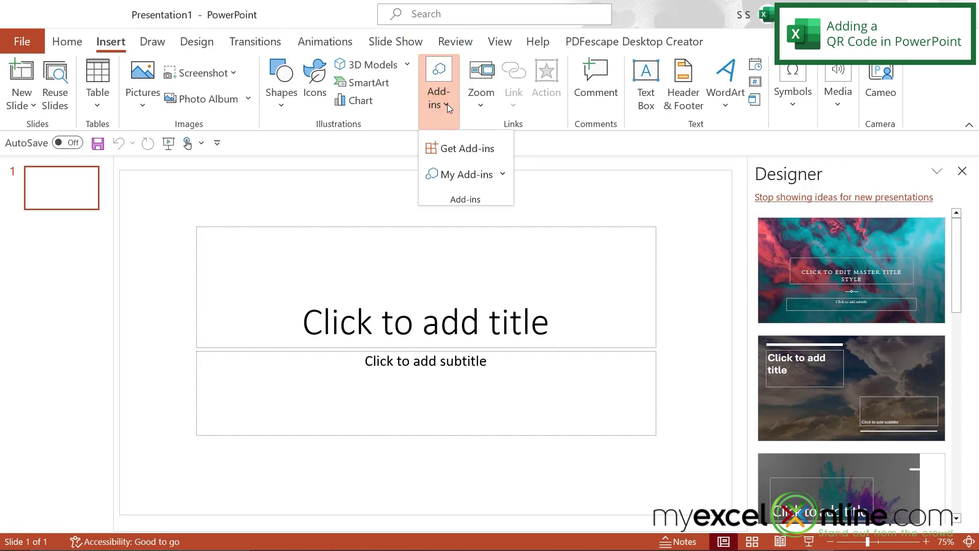
click(460, 149)
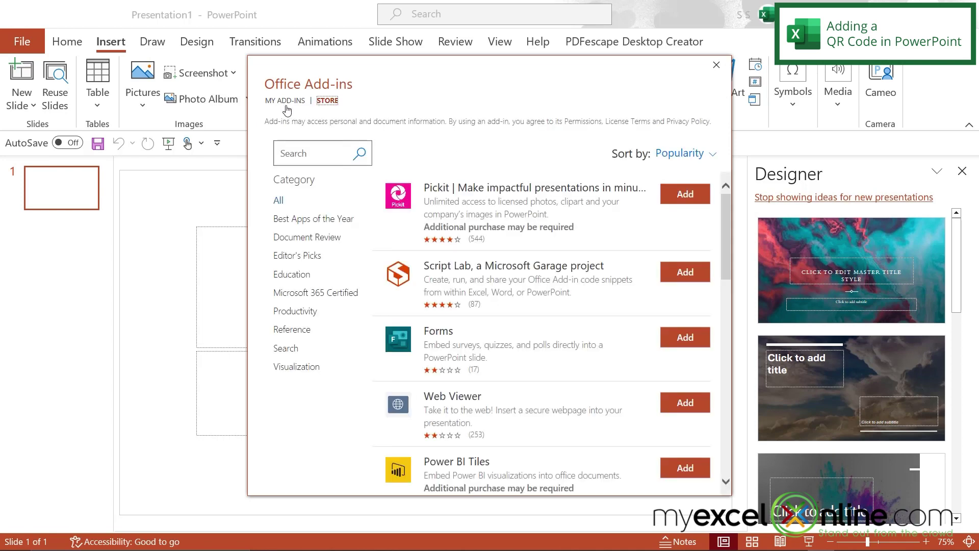
click(286, 102)
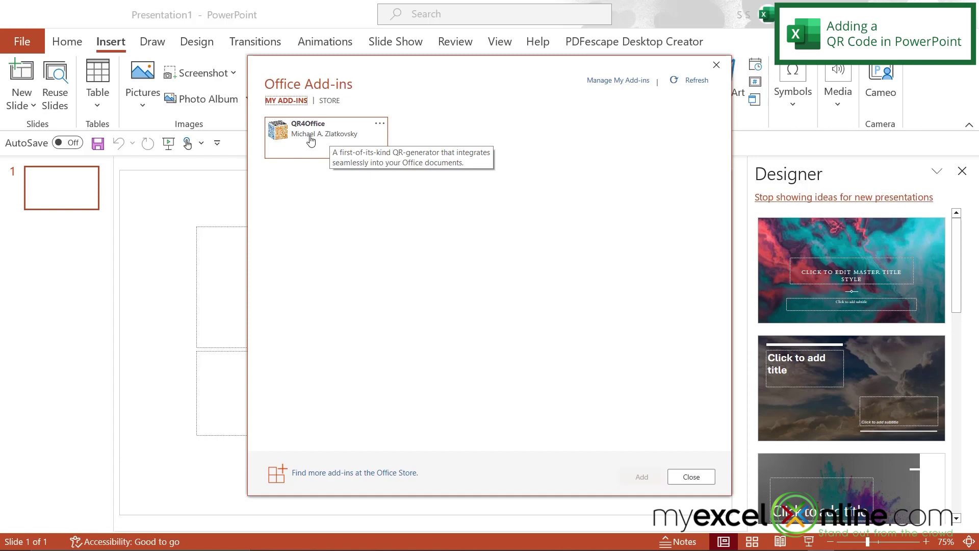
click(310, 141)
click(640, 476)
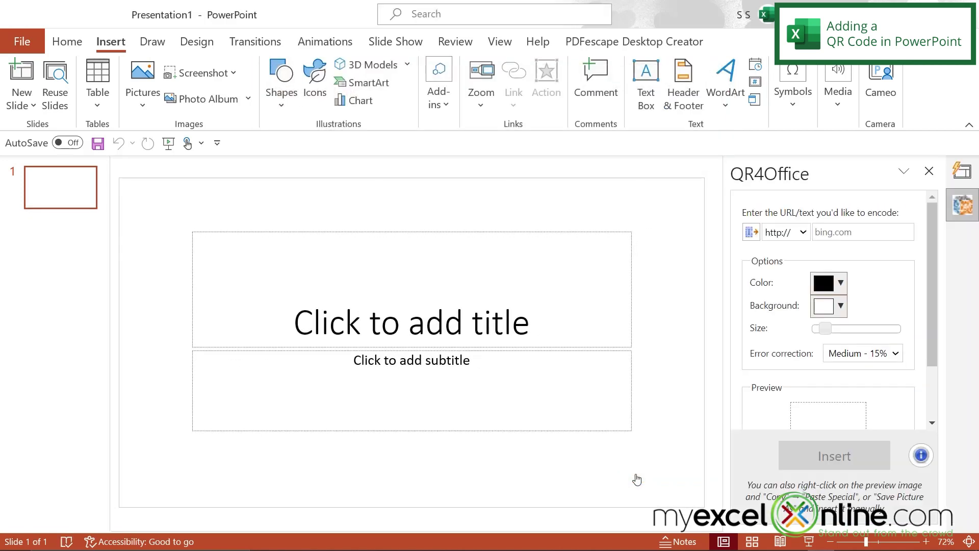